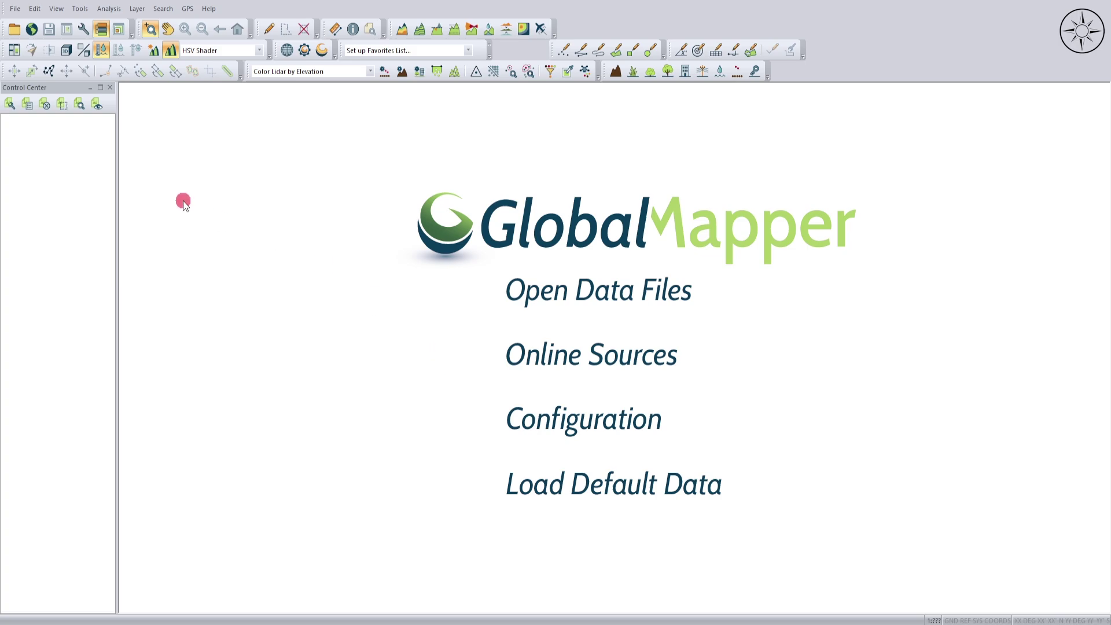
Step: Set the Configuration projection to Geographic (Latitude/Longitude) on the WGS84 datum
{"action": "left_click", "coordinate": [84, 32]}
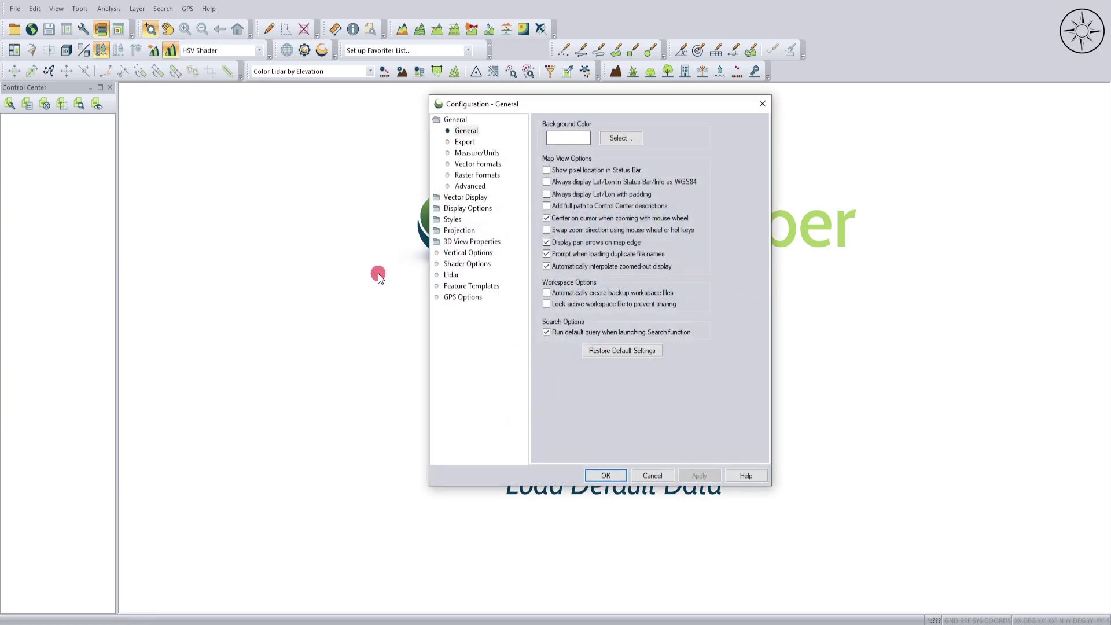
{"action": "left_click", "coordinate": [457, 230]}
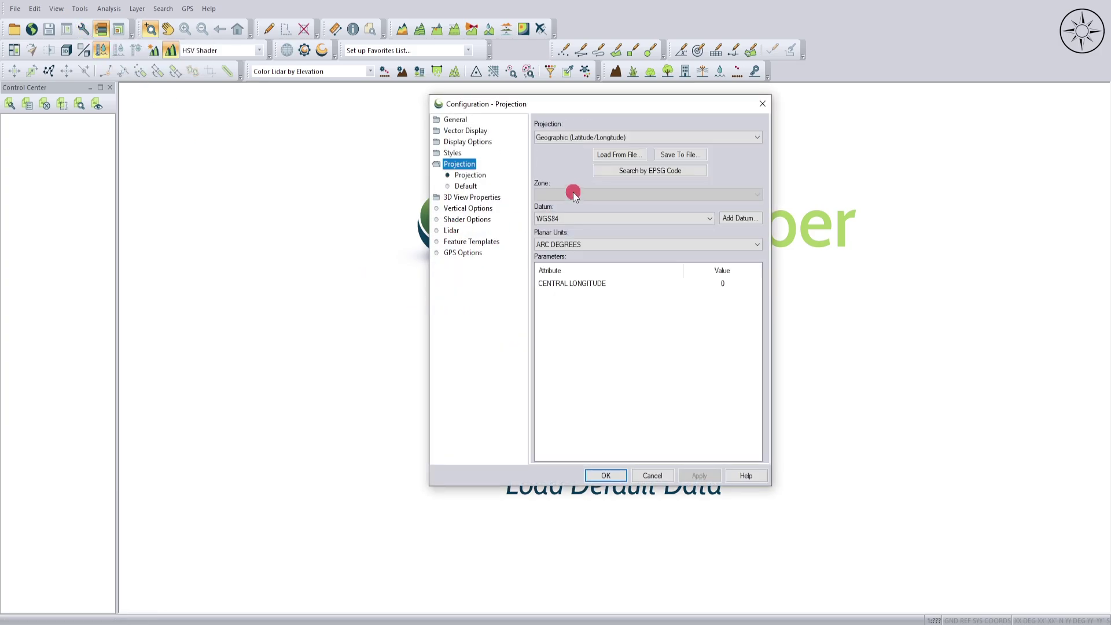
{"action": "left_click", "coordinate": [588, 137]}
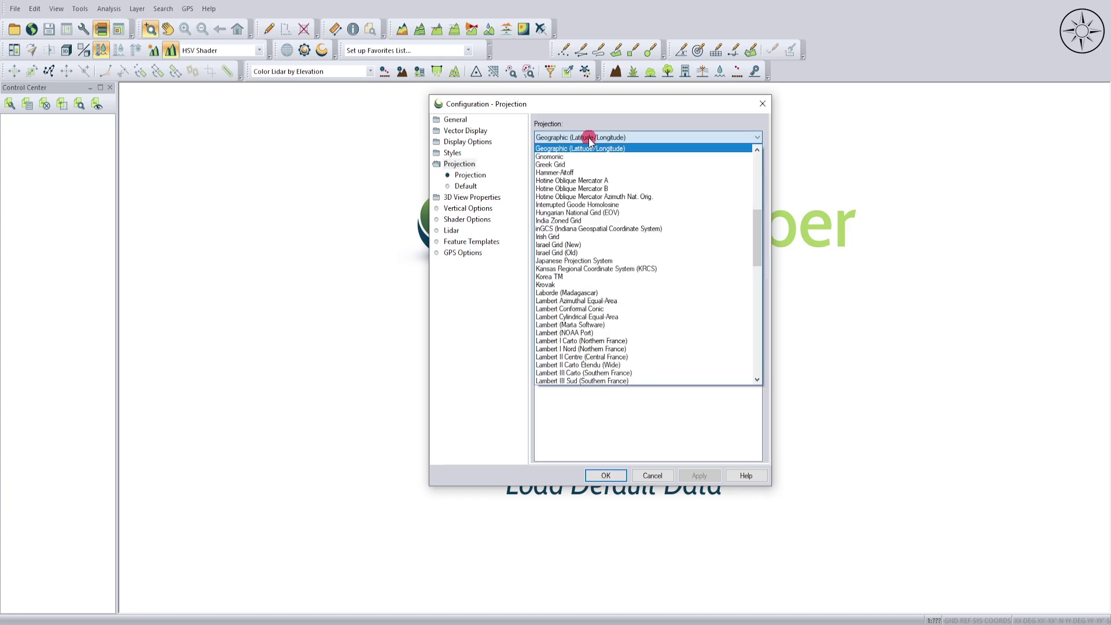
{"action": "left_click", "coordinate": [711, 119]}
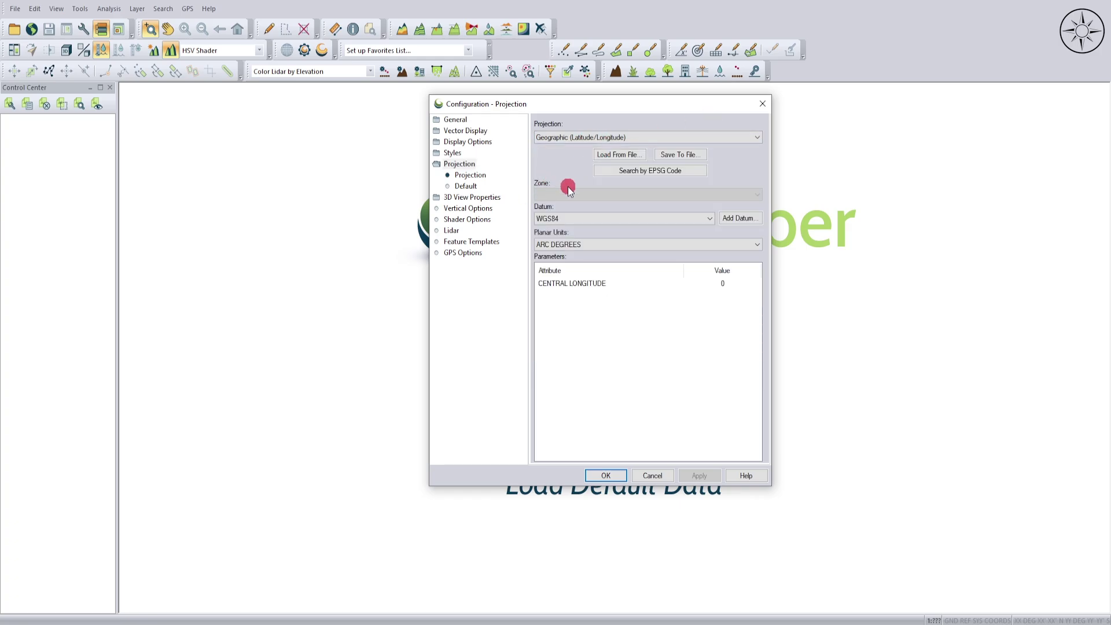
{"action": "left_click", "coordinate": [604, 475]}
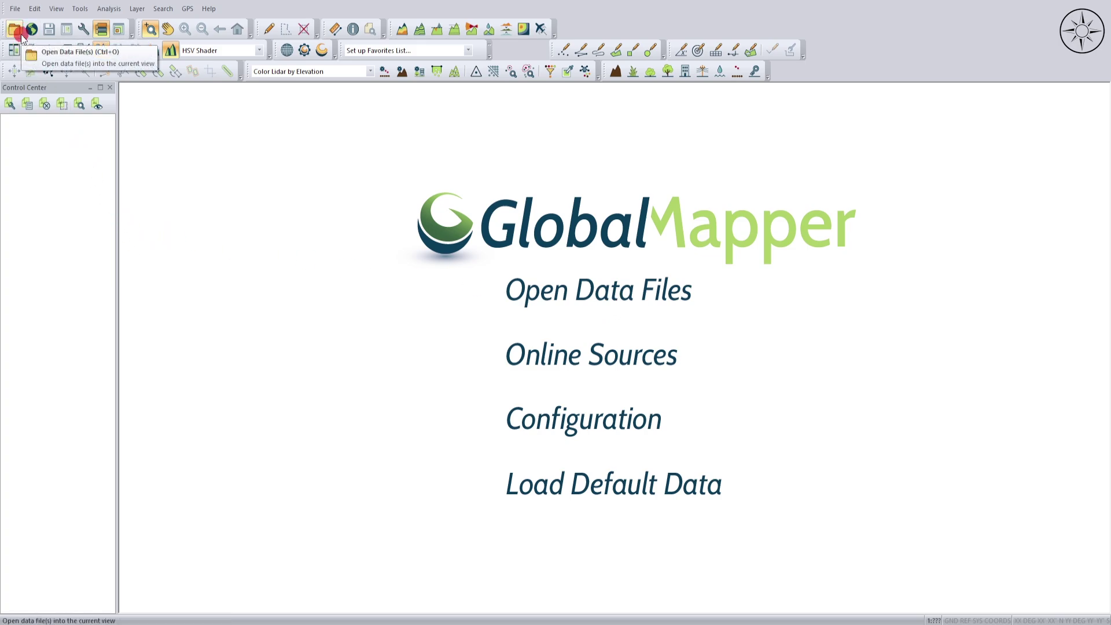
Step: Open rect.kmz from the global_mapper_image folder as a map layer
{"action": "left_click", "coordinate": [597, 300]}
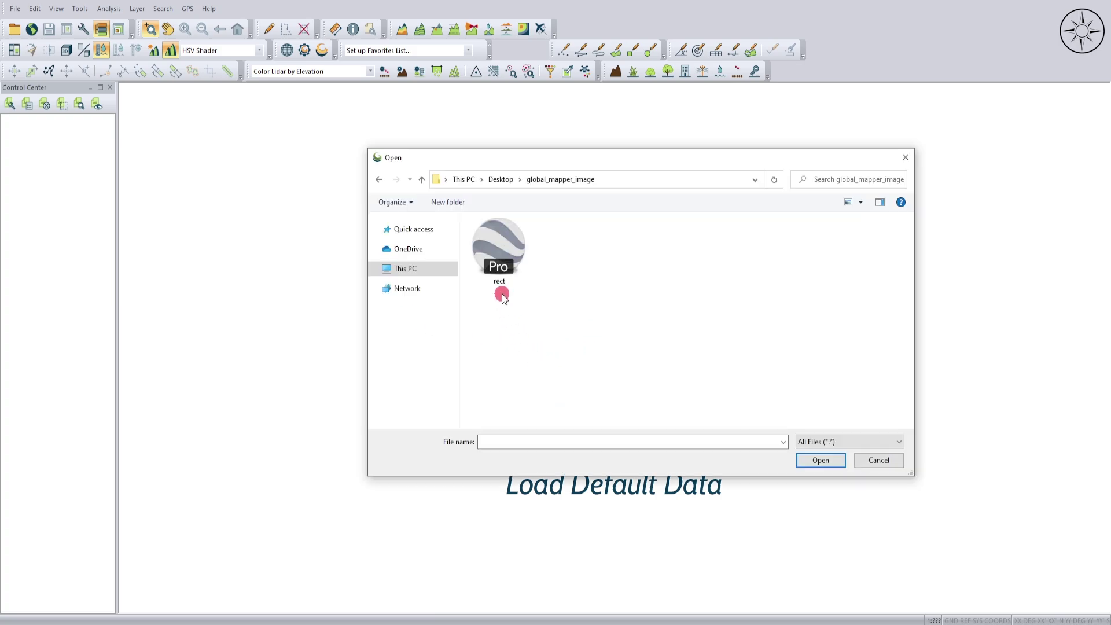
{"action": "left_click", "coordinate": [496, 260]}
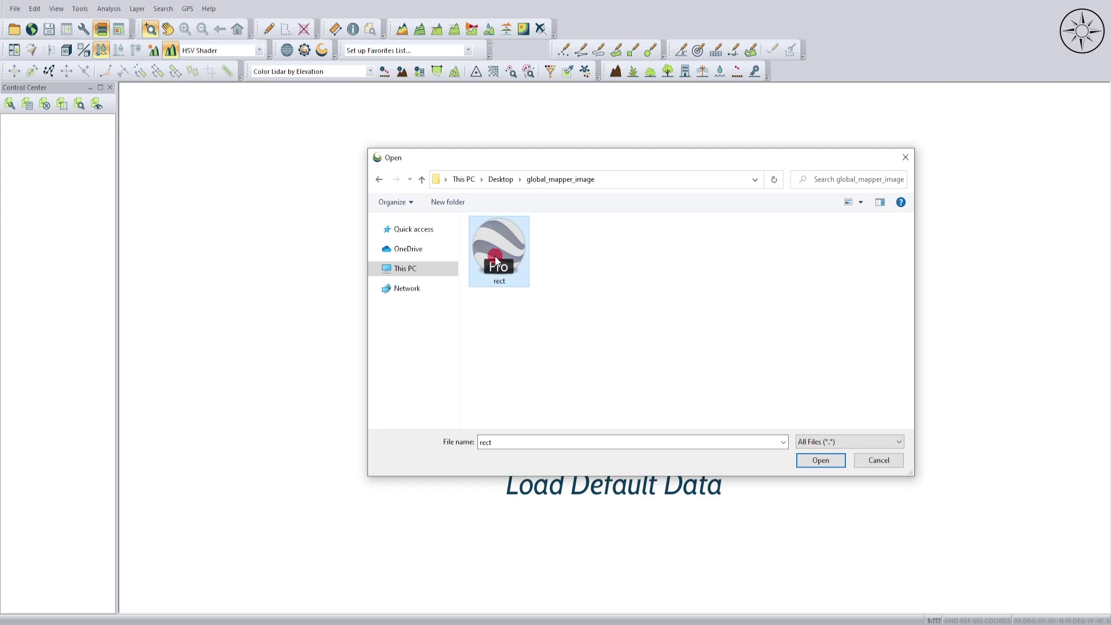
{"action": "left_click", "coordinate": [827, 460]}
Step: Zoom out and pan the map to centre the rectangle
{"action": "scroll", "coordinate": [669, 391], "scroll_direction": "down", "scroll_amount": 1}
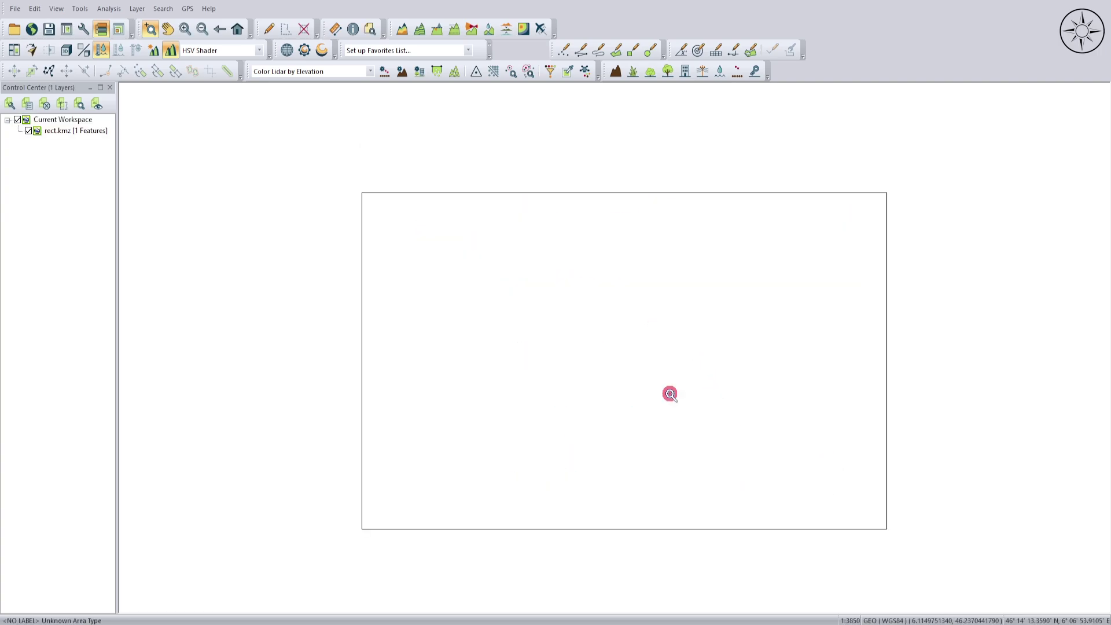
{"action": "scroll", "coordinate": [669, 393], "scroll_direction": "down", "scroll_amount": 1}
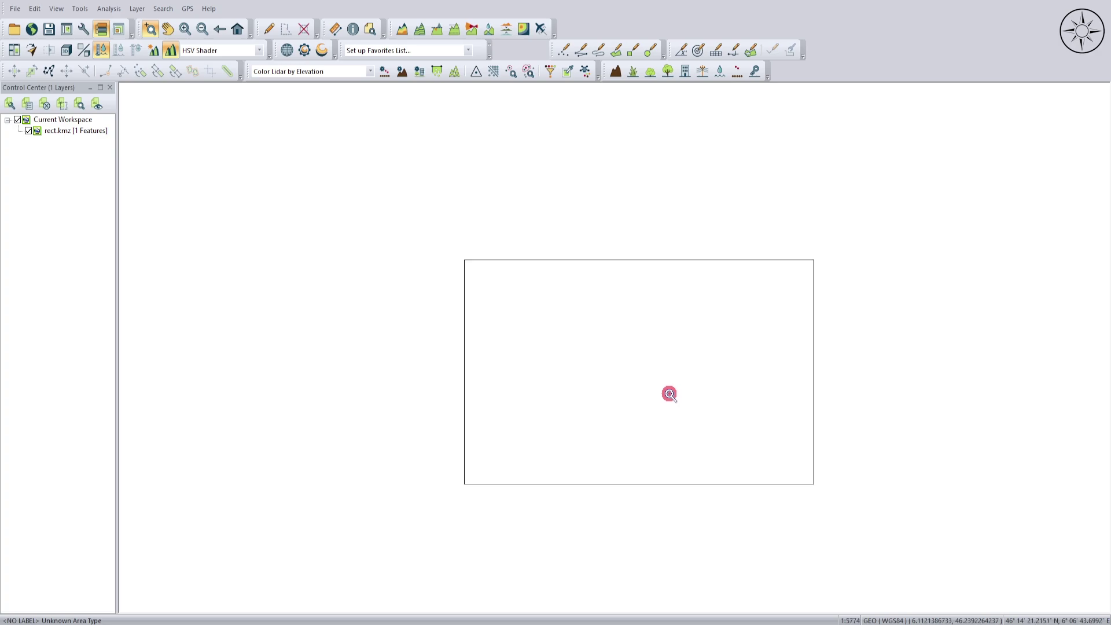
{"action": "left_click_drag", "start_coordinate": [662, 395], "coordinate": [613, 367]}
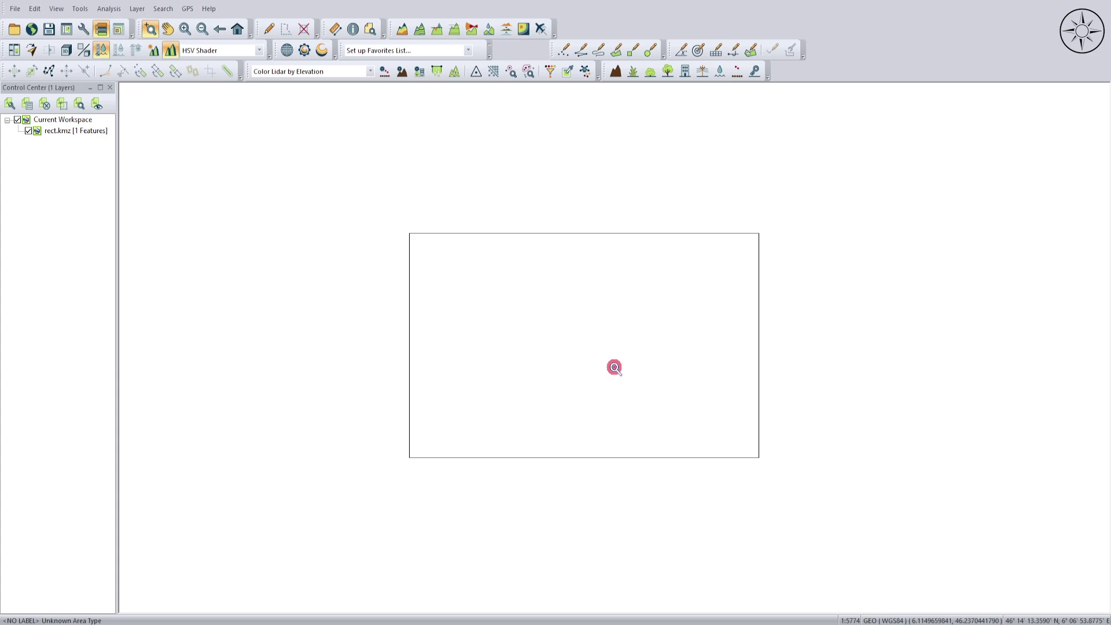
Step: Connect to the World Imagery online data source
{"action": "left_click", "coordinate": [32, 33]}
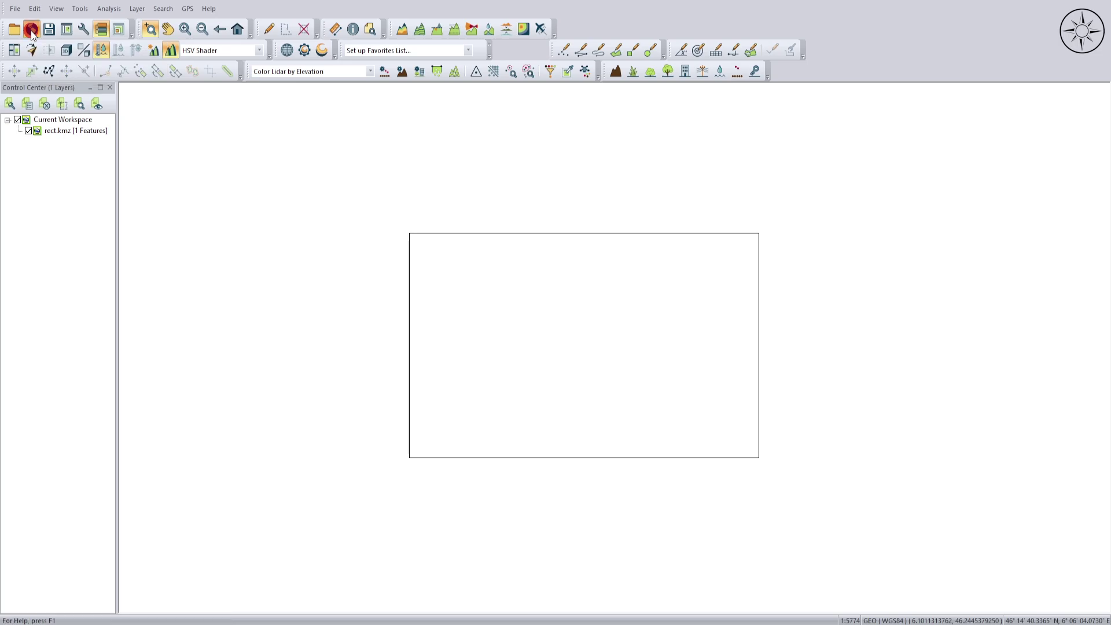
{"action": "scroll", "coordinate": [685, 198], "scroll_direction": "up", "scroll_amount": 1}
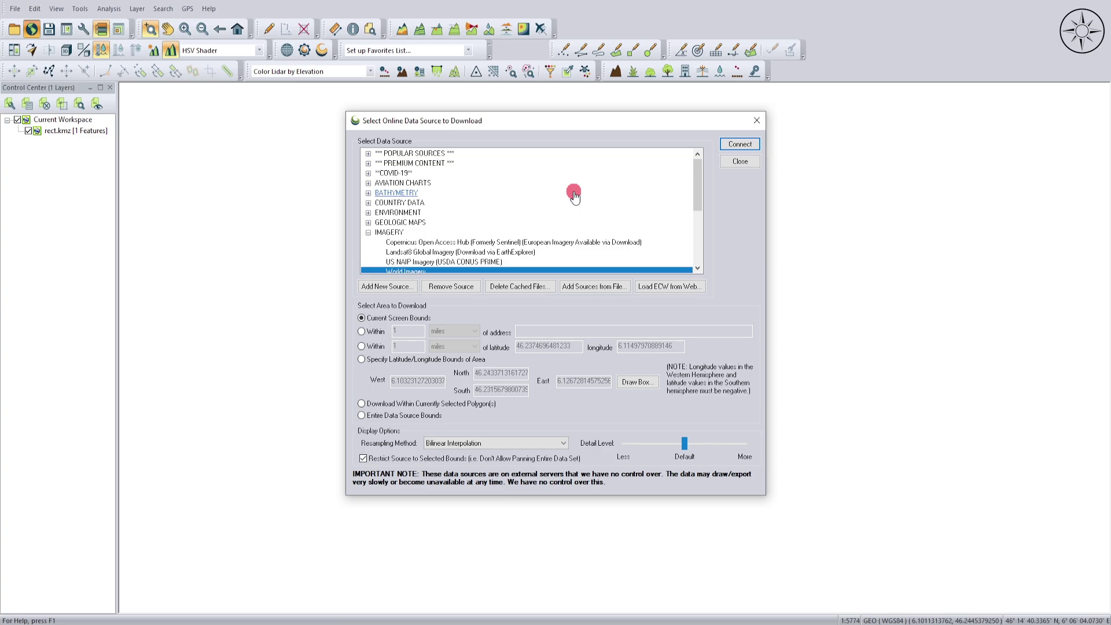
{"action": "scroll", "coordinate": [573, 197], "scroll_direction": "down", "scroll_amount": 1}
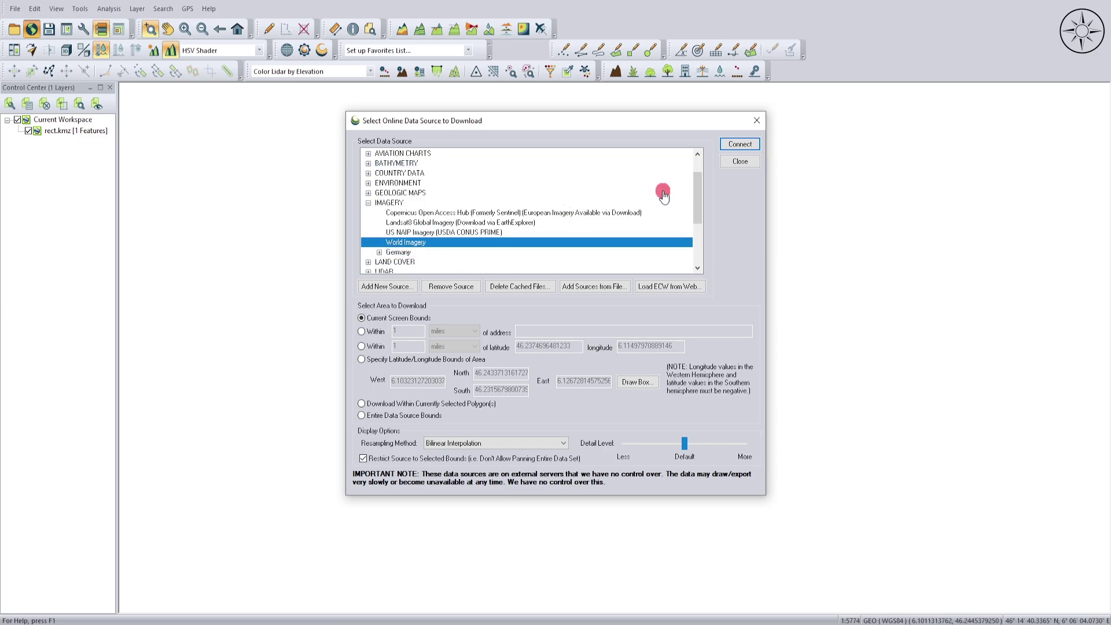
{"action": "left_click", "coordinate": [739, 144]}
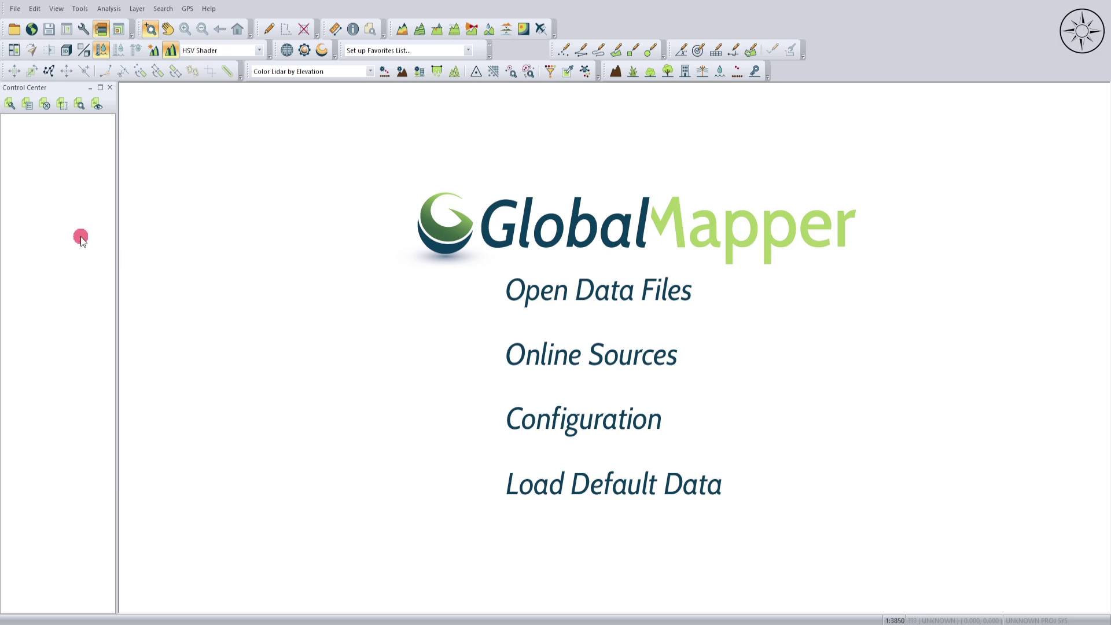
Step: Load World Imagery for its entire extent and zoom into western Europe around Lake Geneva
{"action": "left_click", "coordinate": [32, 29]}
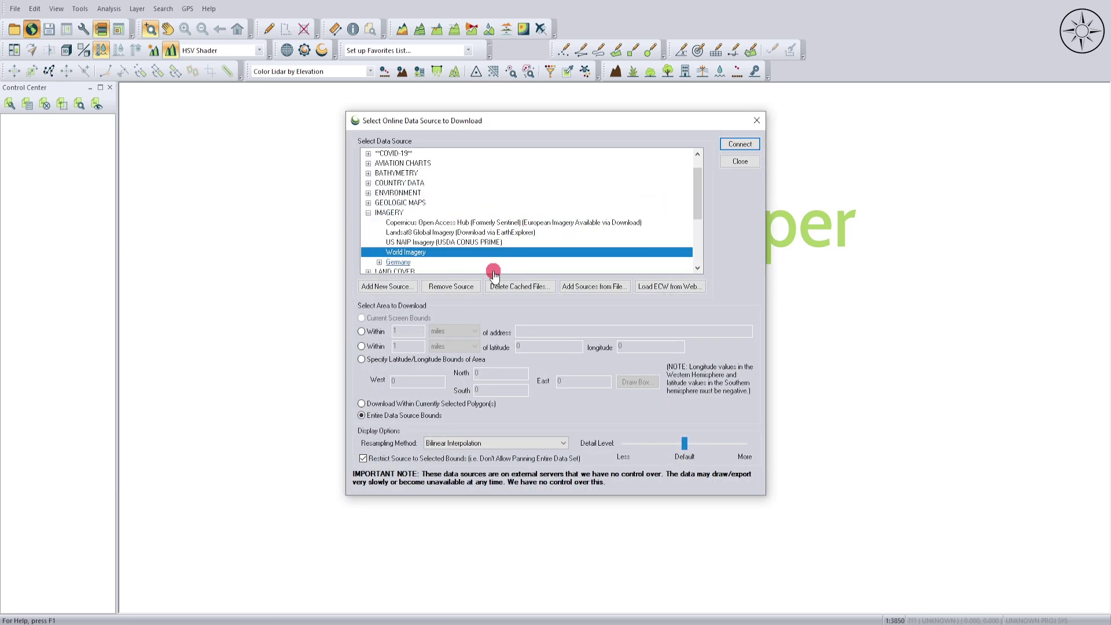
{"action": "left_click", "coordinate": [748, 144]}
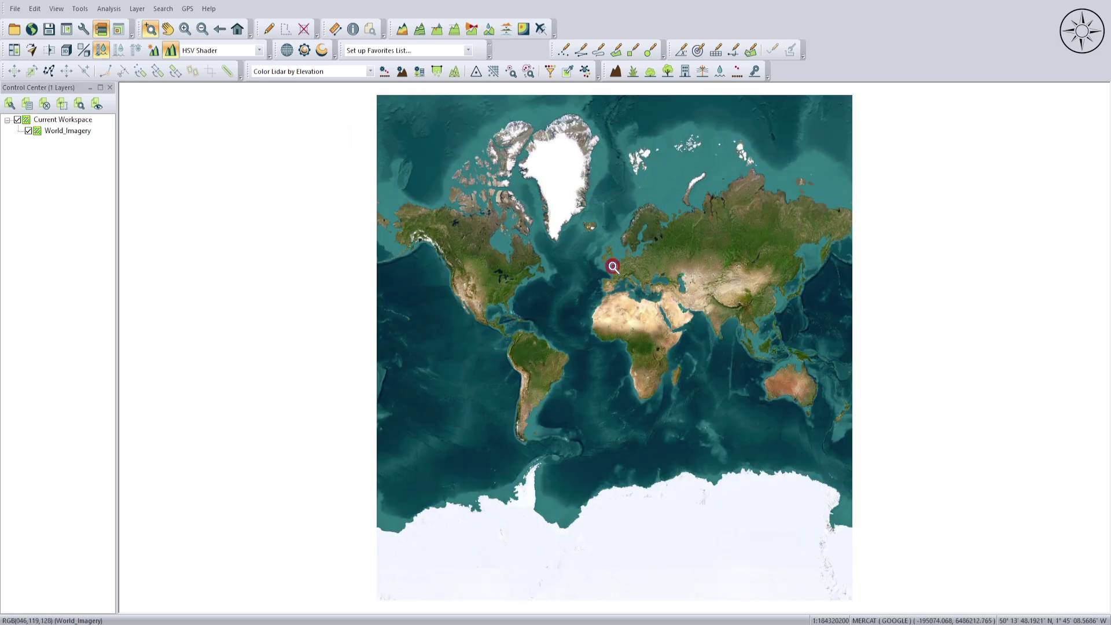
{"action": "left_click_drag", "start_coordinate": [614, 266], "coordinate": [627, 279]}
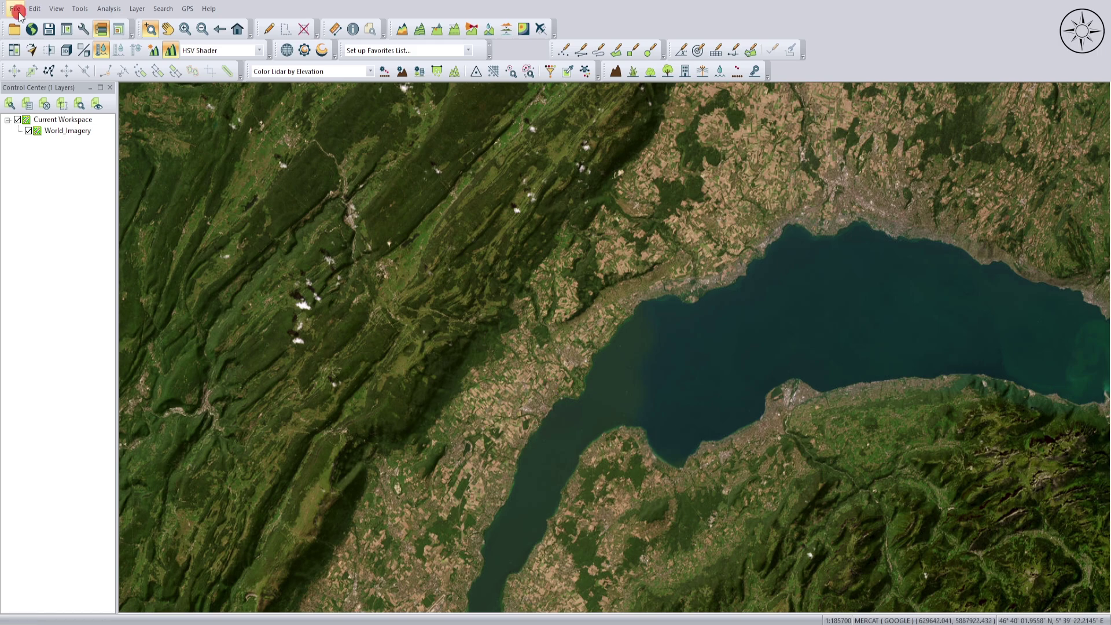
Step: Add rect.kmz from global_mapper_image as a layer over the World Imagery
{"action": "left_click", "coordinate": [13, 30]}
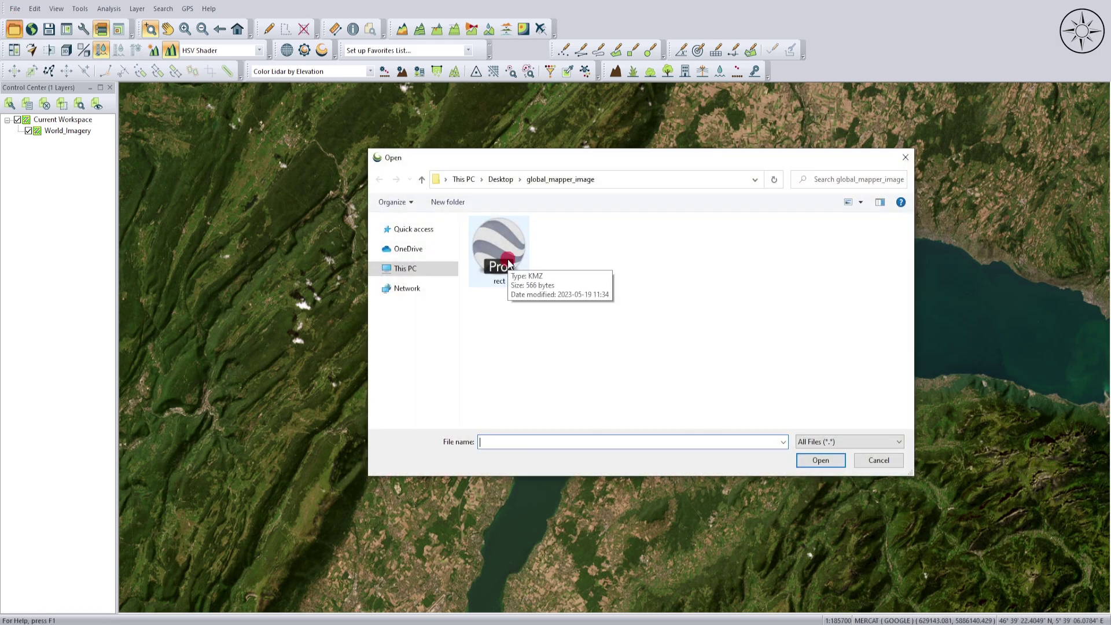
{"action": "left_click", "coordinate": [504, 257]}
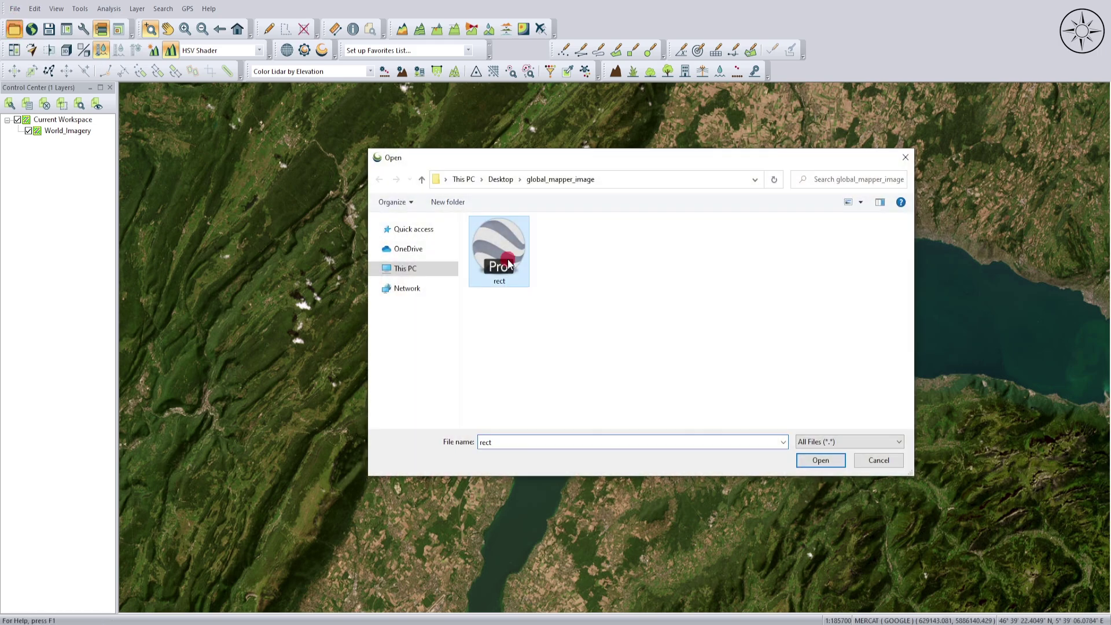
{"action": "left_click", "coordinate": [820, 460]}
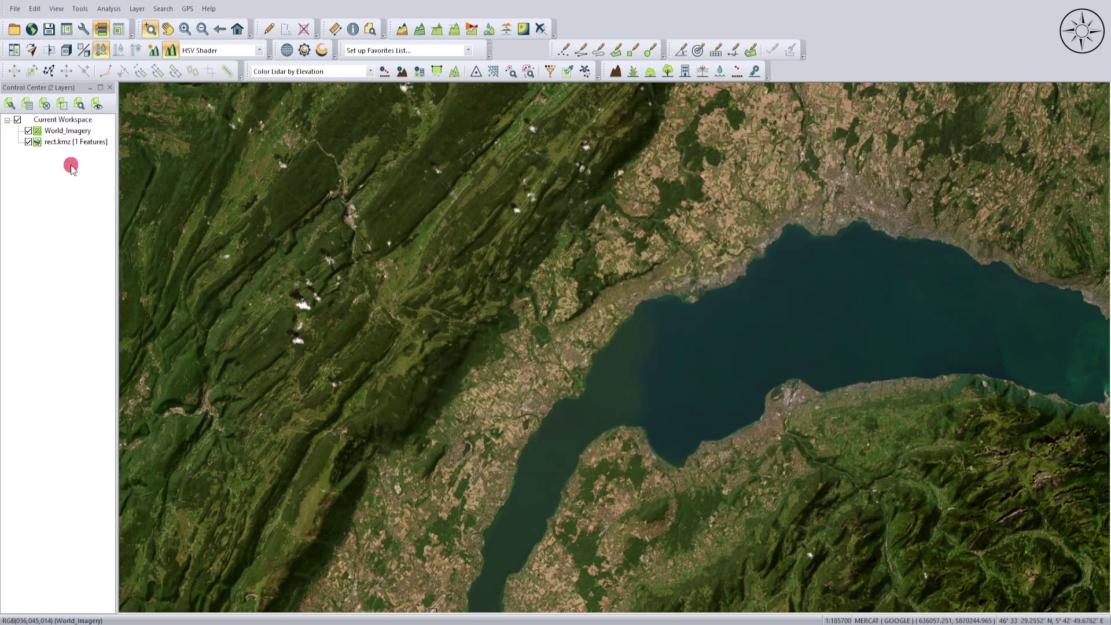
Step: Zoom the map to the rect.kmz layer's extent with Zoom to Selected Layer(s)
{"action": "left_click", "coordinate": [77, 146]}
{"action": "right_click", "coordinate": [78, 146]}
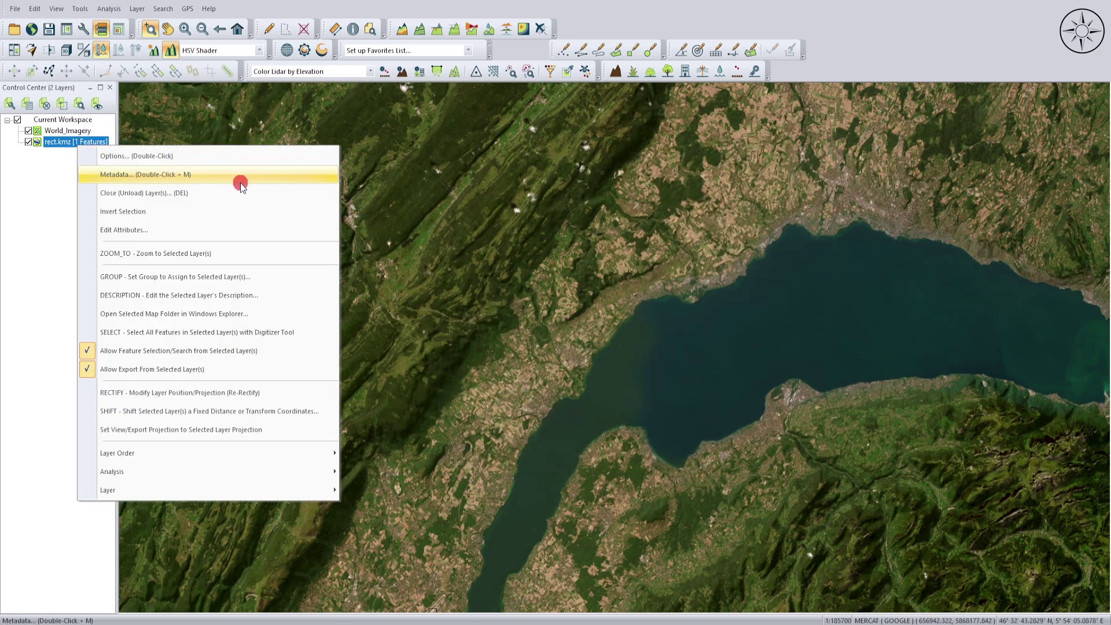
{"action": "left_click", "coordinate": [252, 260]}
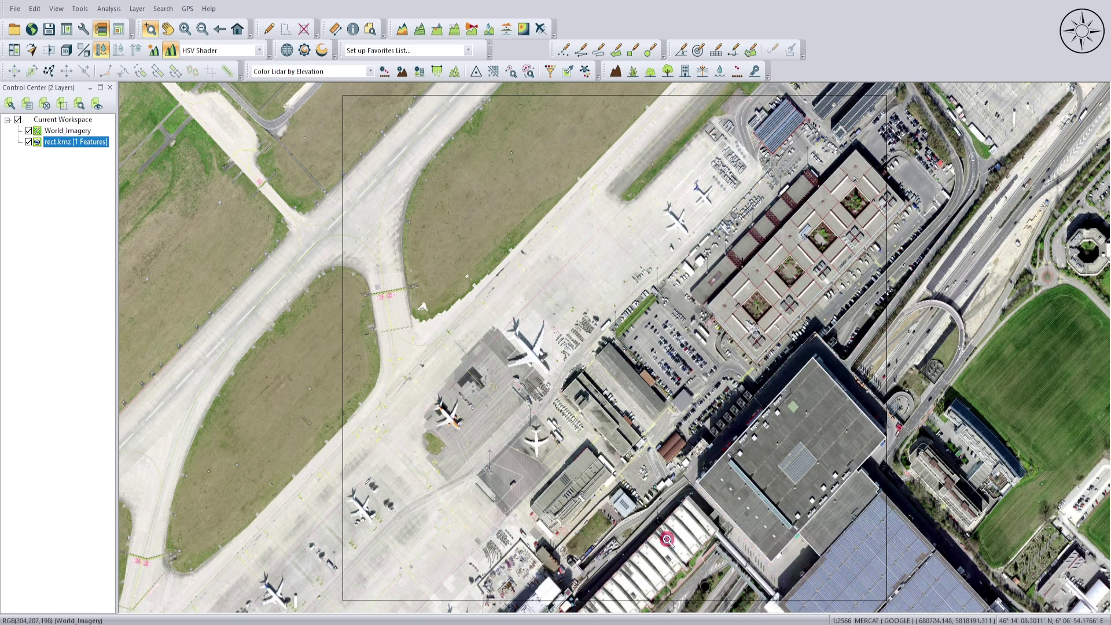
Step: Start a raster/image export from the File menu with GeoTIFF as the format
{"action": "left_click", "coordinate": [15, 9]}
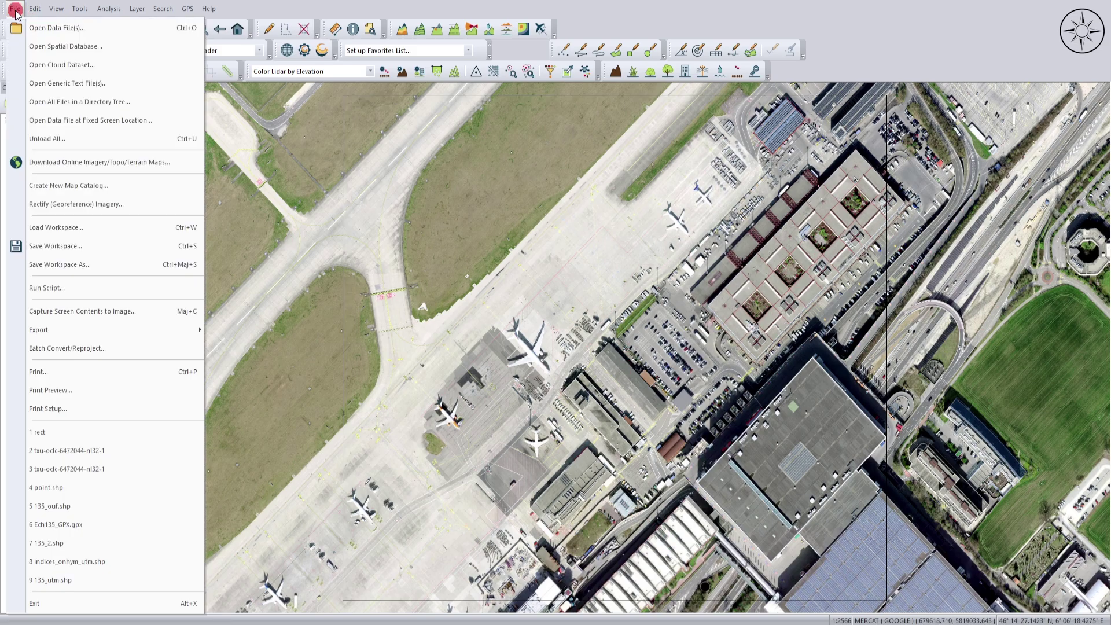
{"action": "mouse_move", "coordinate": [85, 336]}
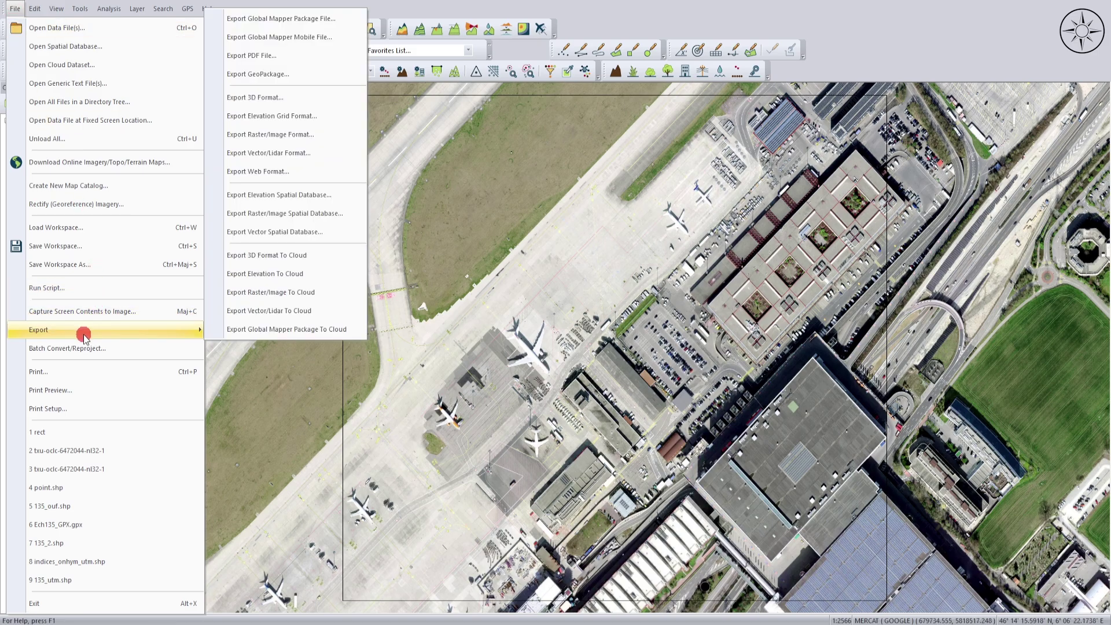
{"action": "left_click", "coordinate": [330, 137]}
{"action": "left_click", "coordinate": [628, 325]}
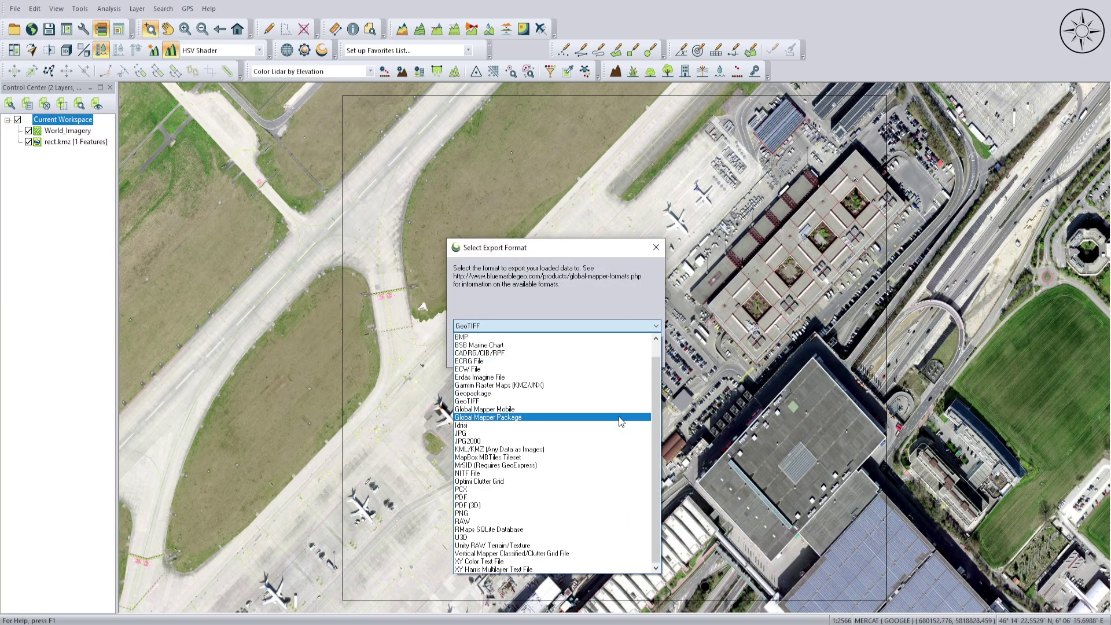
{"action": "left_click", "coordinate": [525, 402]}
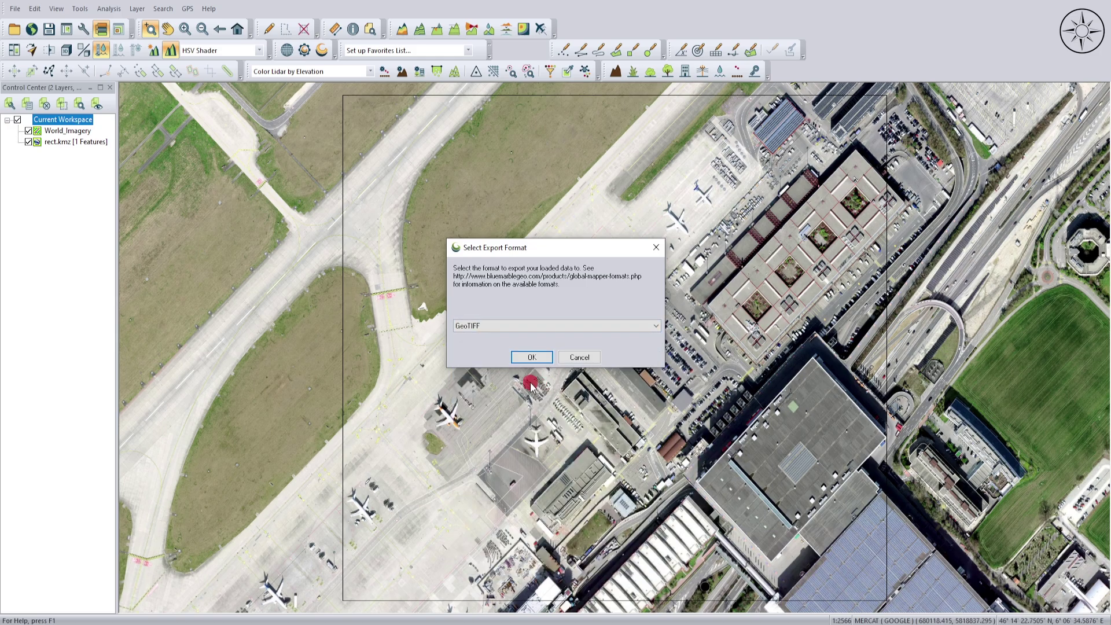
Step: In GeoTIFF export options, draw a box around the rectangle as export bounds
{"action": "left_click", "coordinate": [530, 356]}
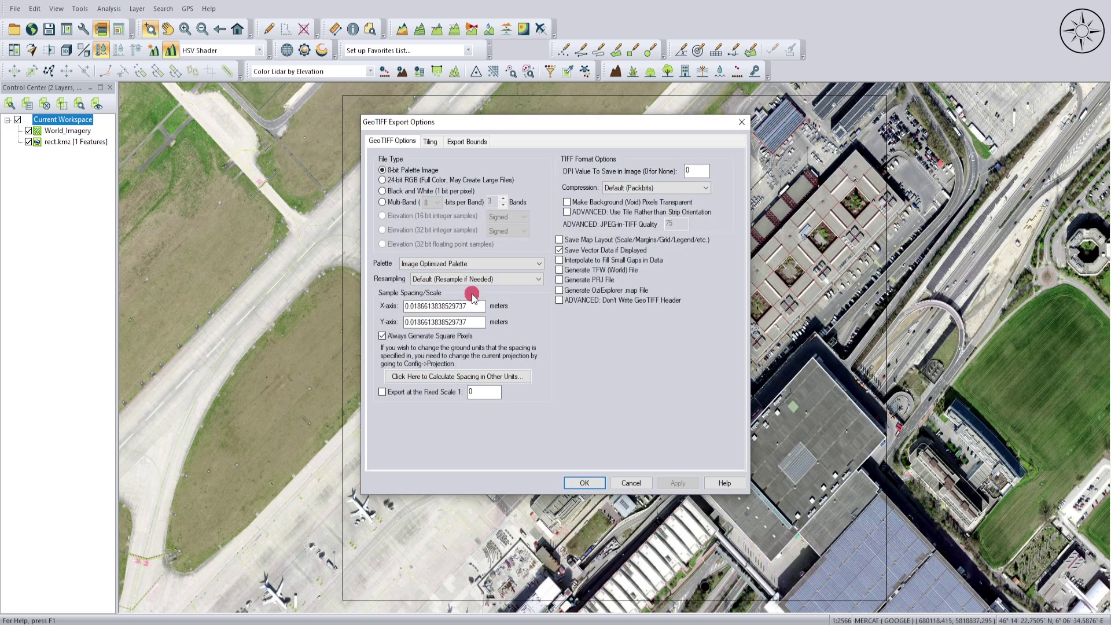
{"action": "left_click", "coordinate": [466, 142]}
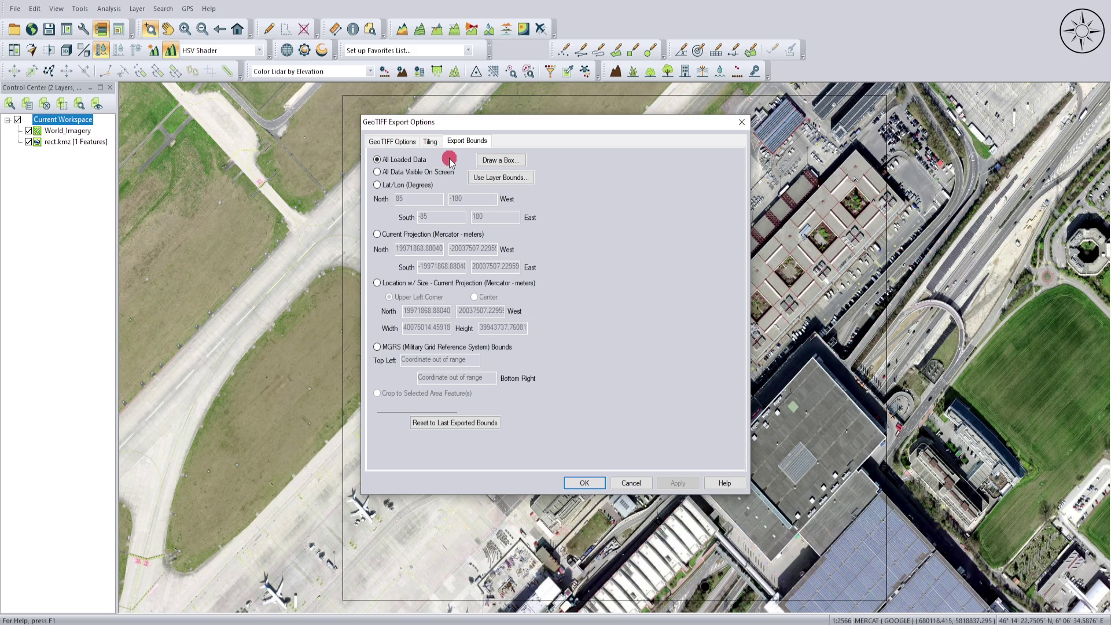
{"action": "left_click", "coordinate": [511, 163]}
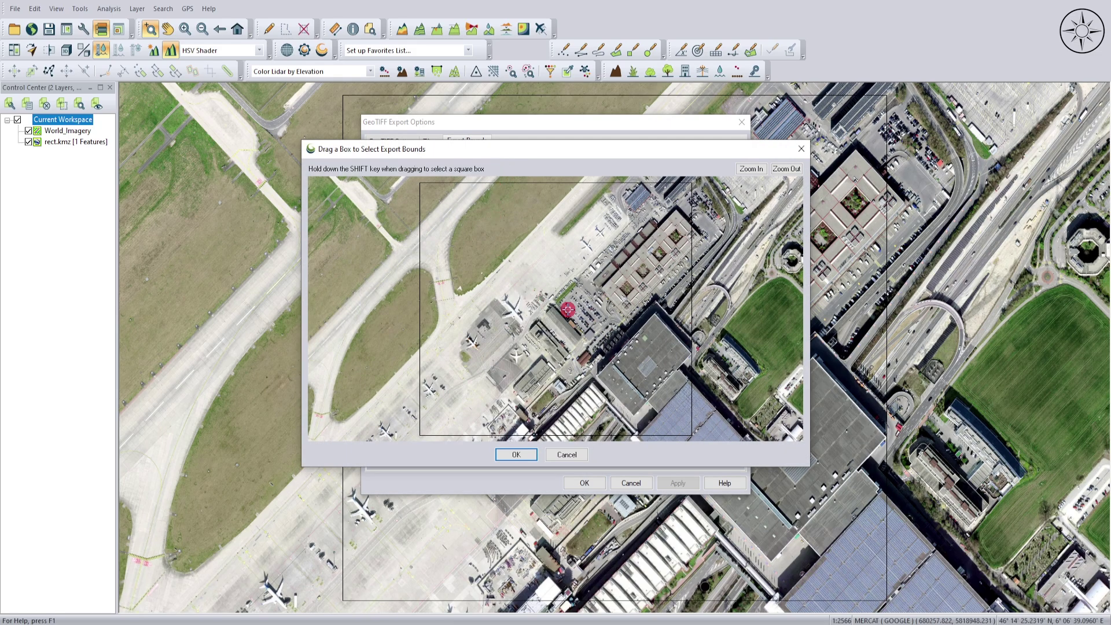
{"action": "left_click_drag", "start_coordinate": [420, 184], "coordinate": [695, 429]}
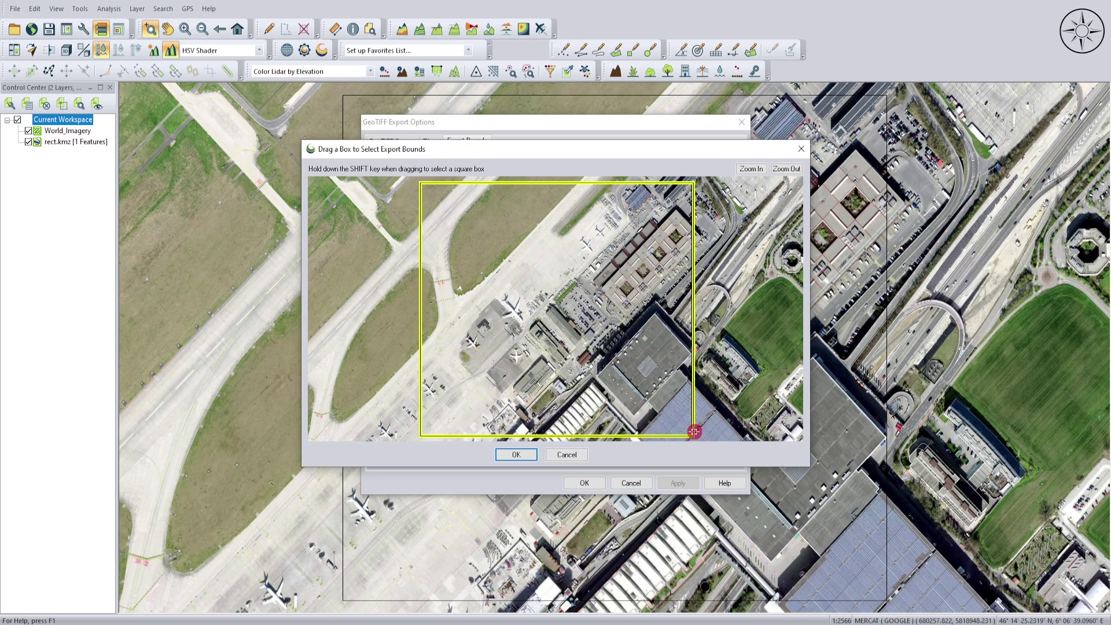
{"action": "left_click", "coordinate": [523, 455]}
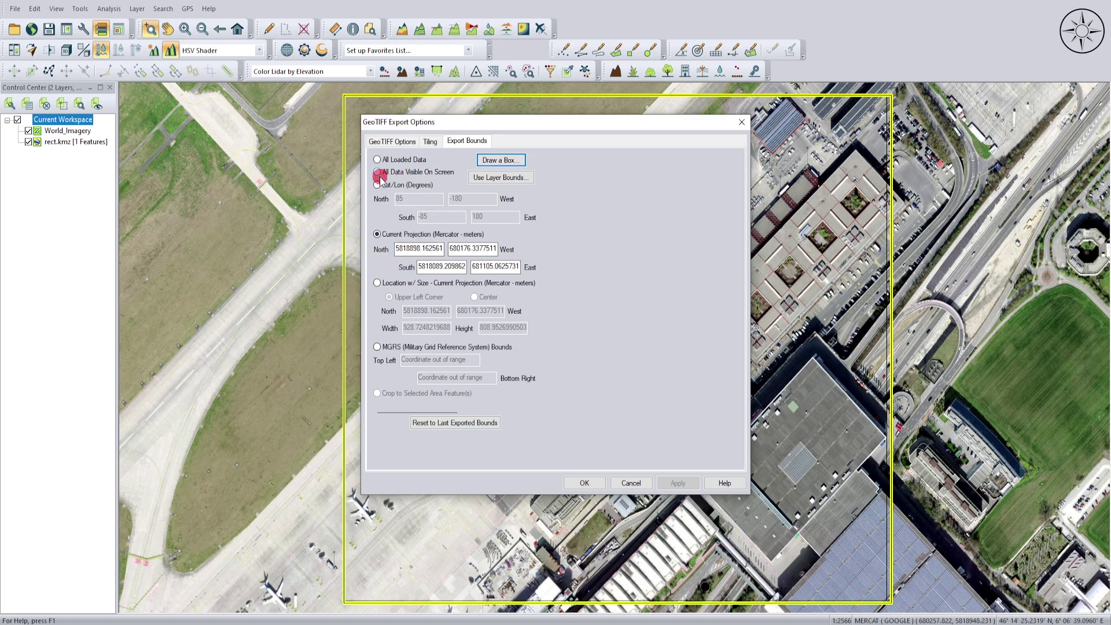
Step: Set the export bounds to the rect.kmz layer's extent and accept the options
{"action": "left_click", "coordinate": [431, 173]}
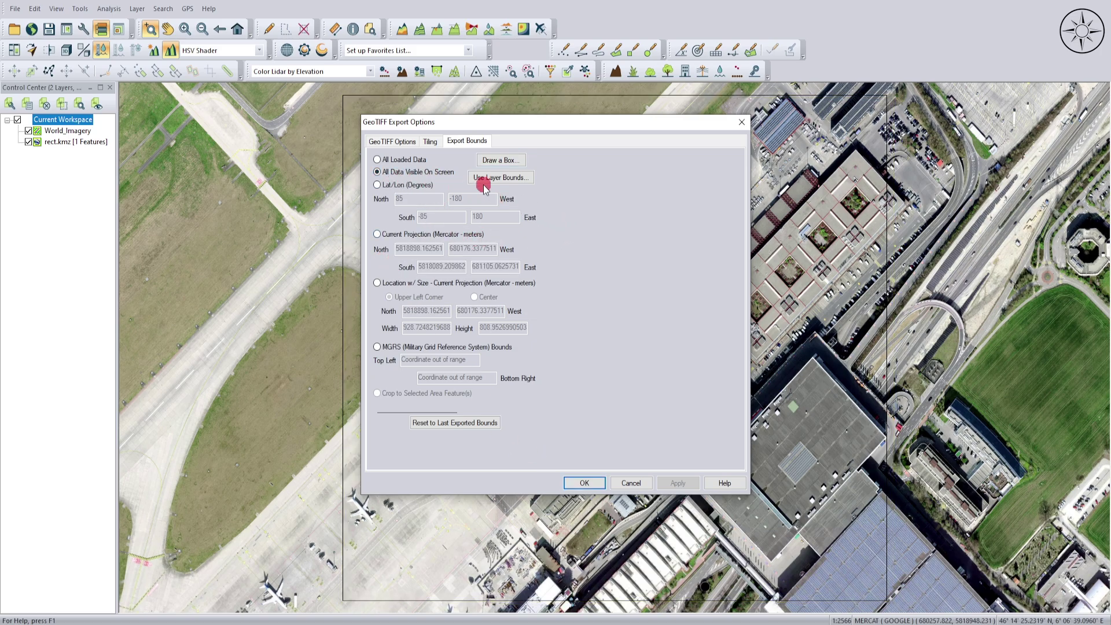
{"action": "left_click", "coordinate": [511, 180]}
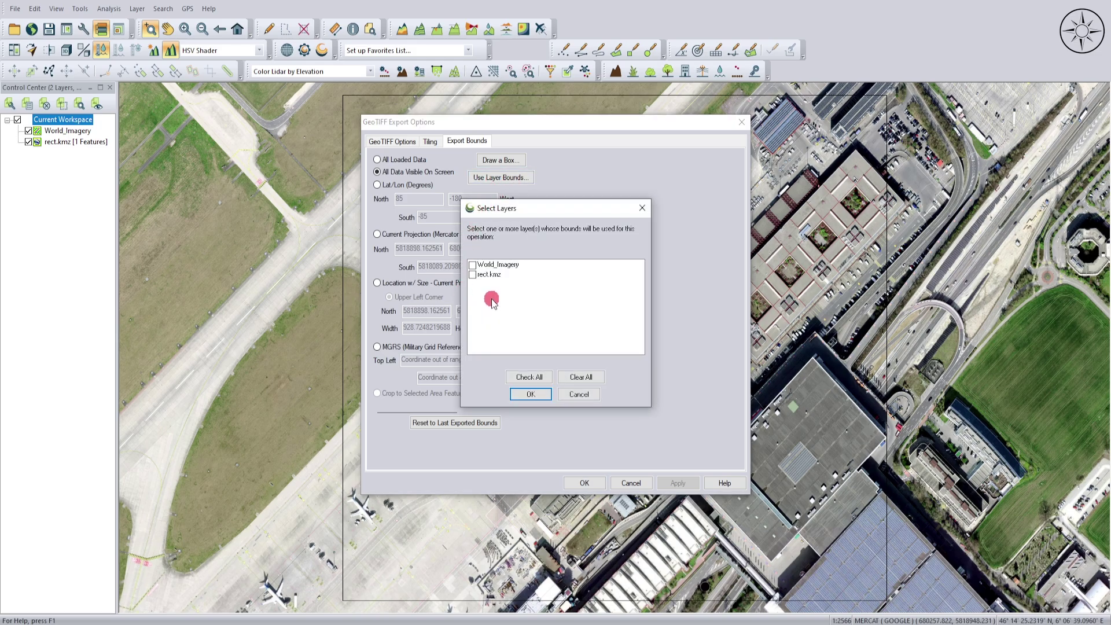
{"action": "left_click", "coordinate": [474, 276]}
{"action": "left_click", "coordinate": [542, 399]}
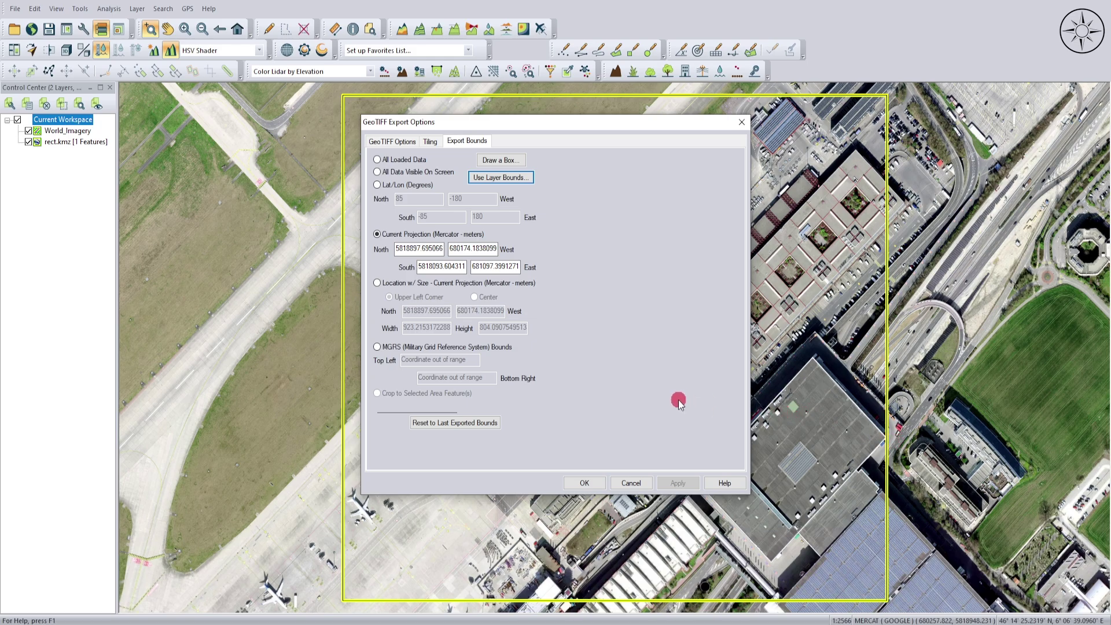
{"action": "left_click", "coordinate": [584, 482]}
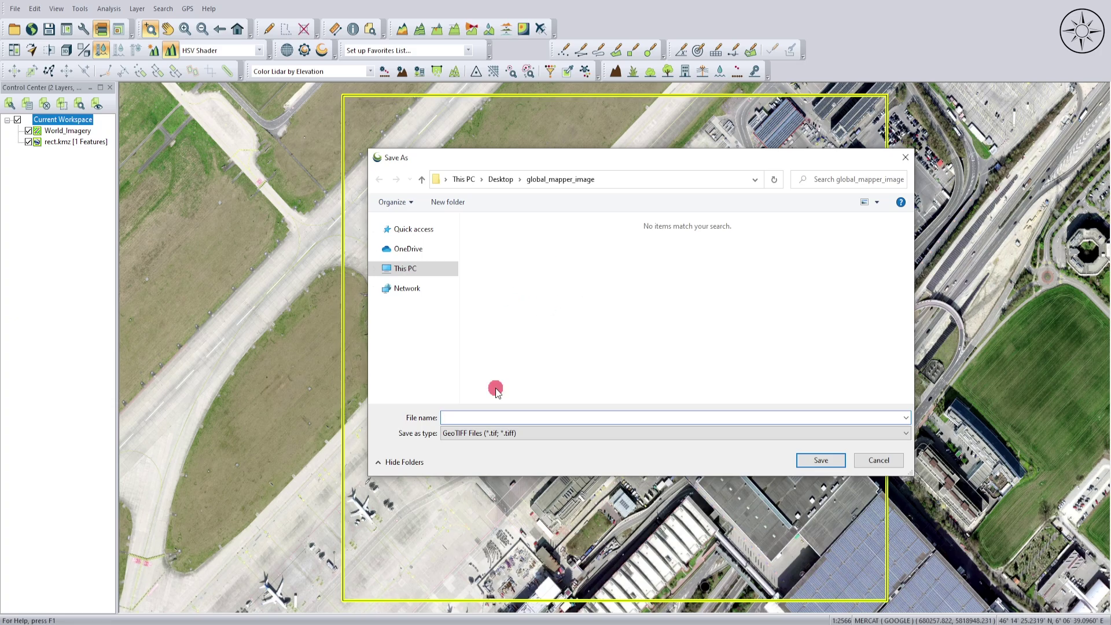
Step: Save the GeoTIFF as image1 and allow the imagery tiles to download
{"action": "type", "text": "image1"}
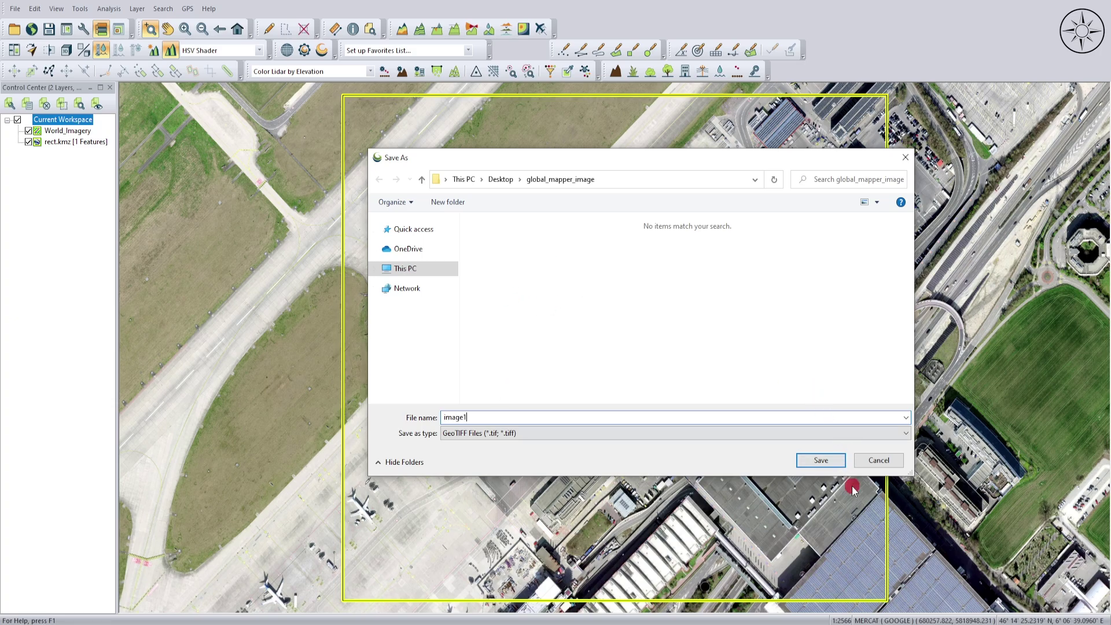
{"action": "left_click", "coordinate": [820, 462]}
{"action": "left_click", "coordinate": [596, 342]}
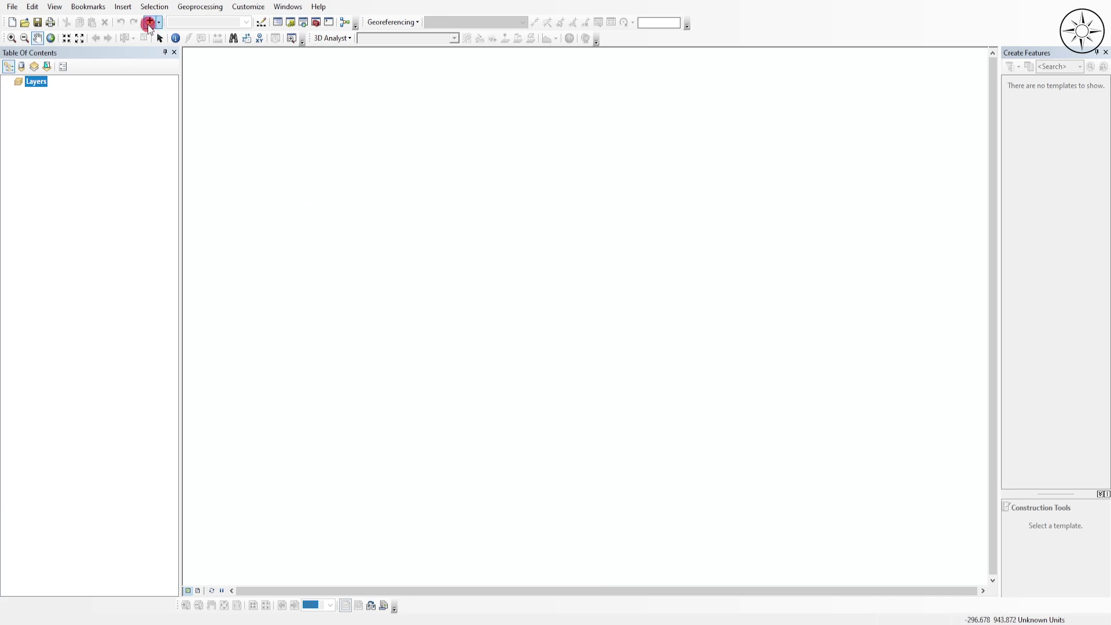
Step: Add image1.tif from global_mapper_image to the ArcMap map and build its pyramids
{"action": "left_click", "coordinate": [149, 23]}
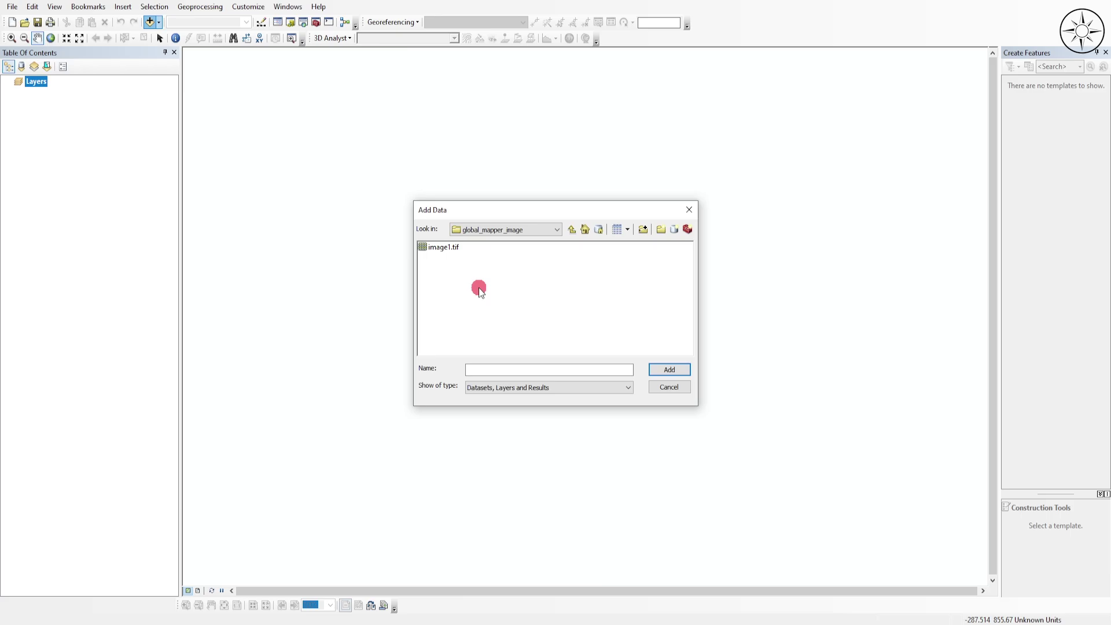
{"action": "left_click", "coordinate": [448, 249]}
{"action": "left_click", "coordinate": [669, 369]}
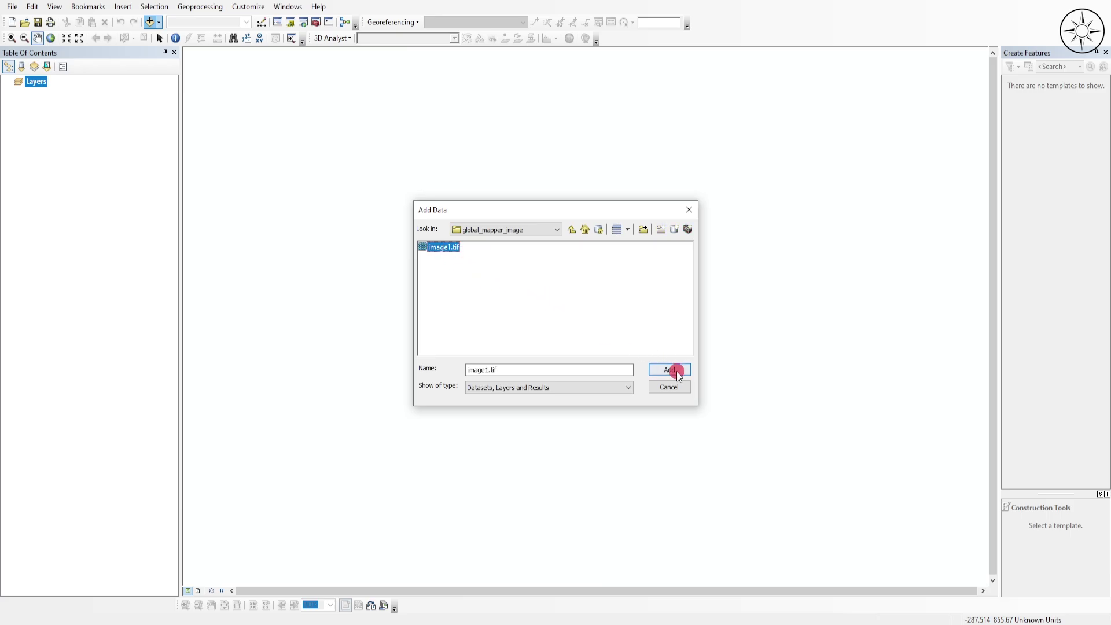
{"action": "left_click", "coordinate": [542, 293]}
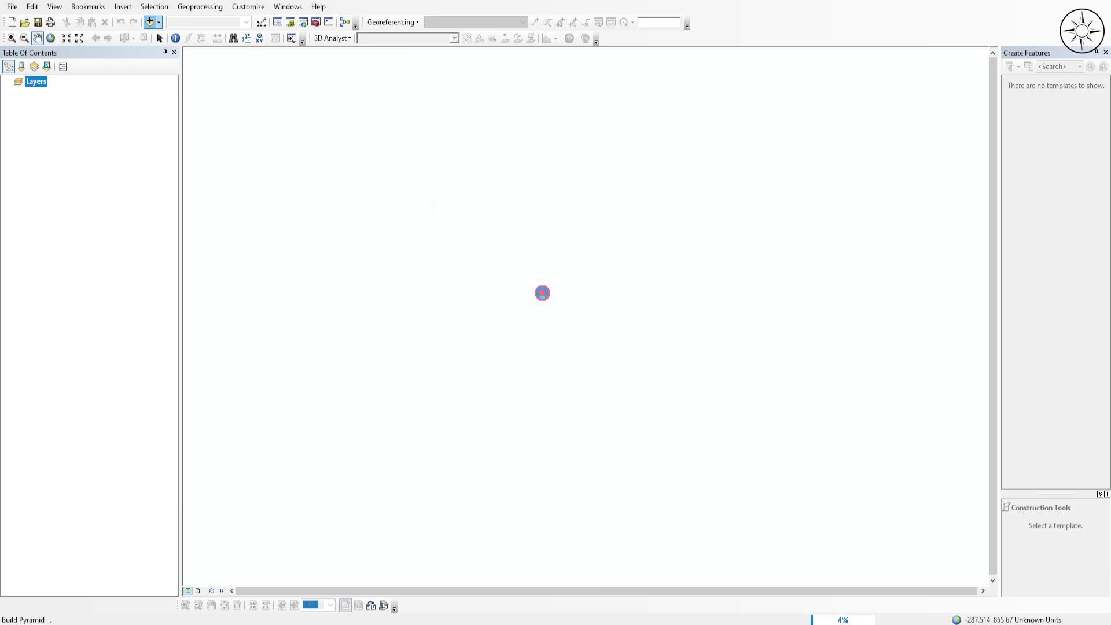